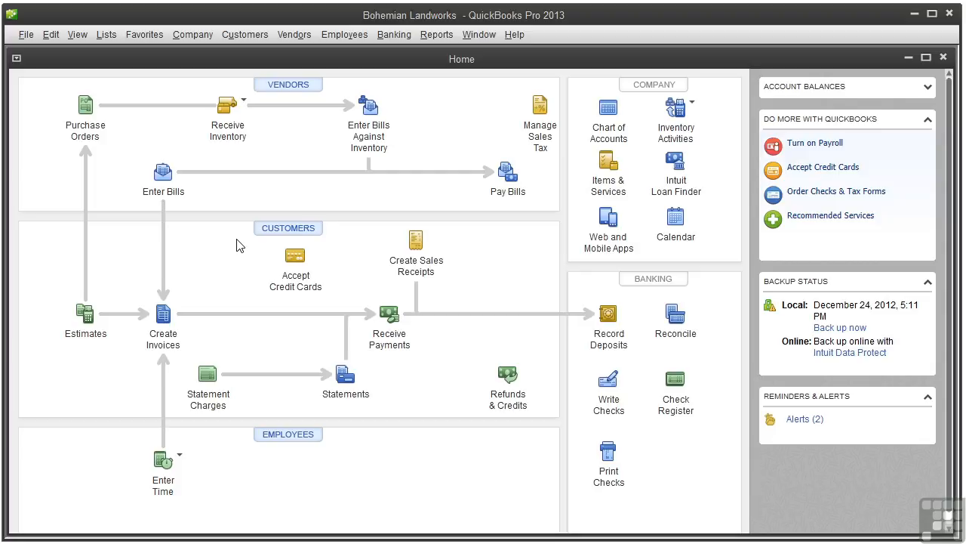
Step: Start an item receipt without a bill for the vendor Two Valley Garden Supply
{"action": "left_click", "coordinate": [244, 102]}
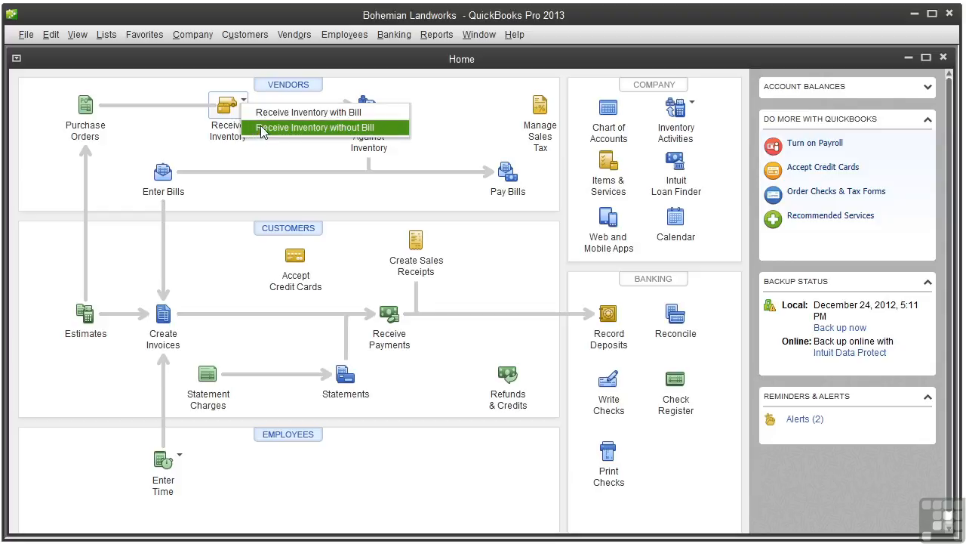
{"action": "left_click", "coordinate": [262, 129]}
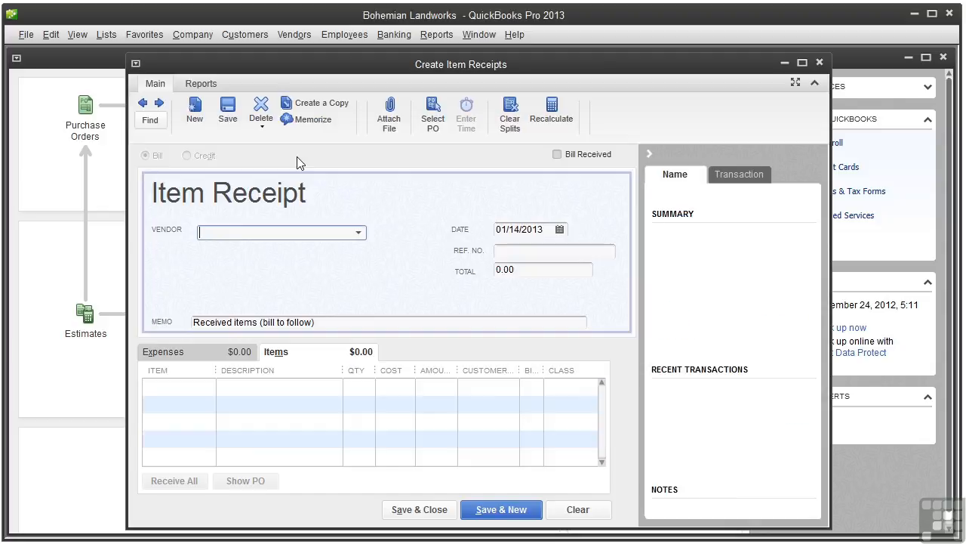
{"action": "left_click", "coordinate": [359, 233]}
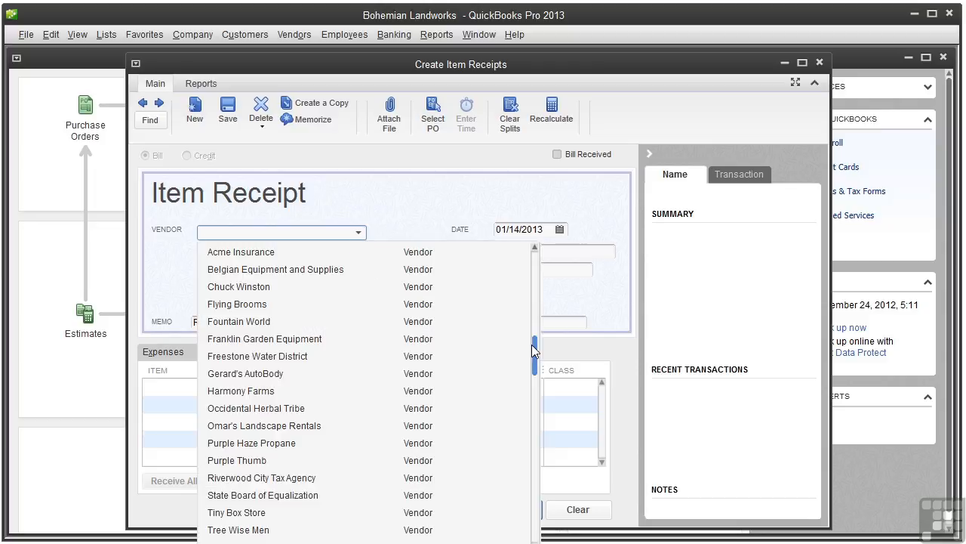
{"action": "scroll", "coordinate": [516, 453], "scroll_direction": "down", "scroll_amount": 1}
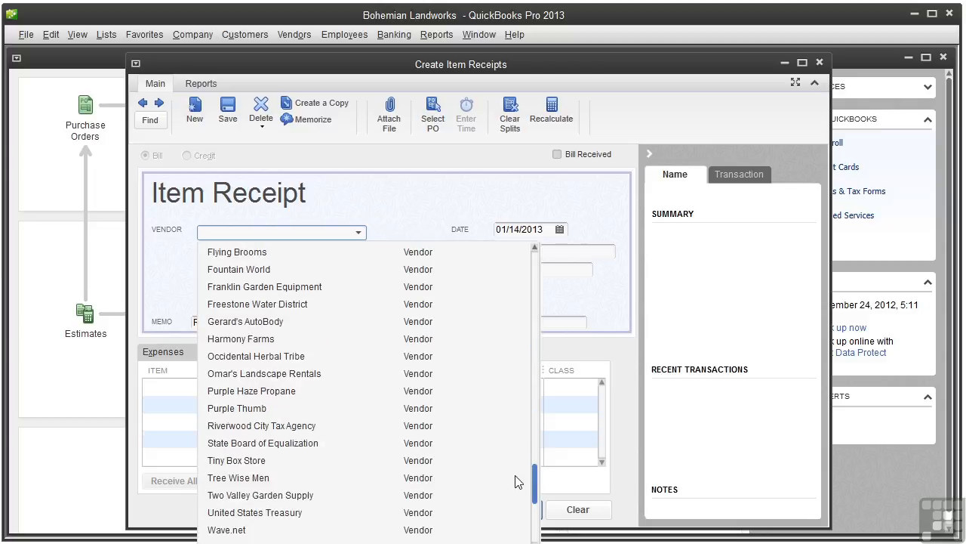
{"action": "left_click", "coordinate": [259, 495]}
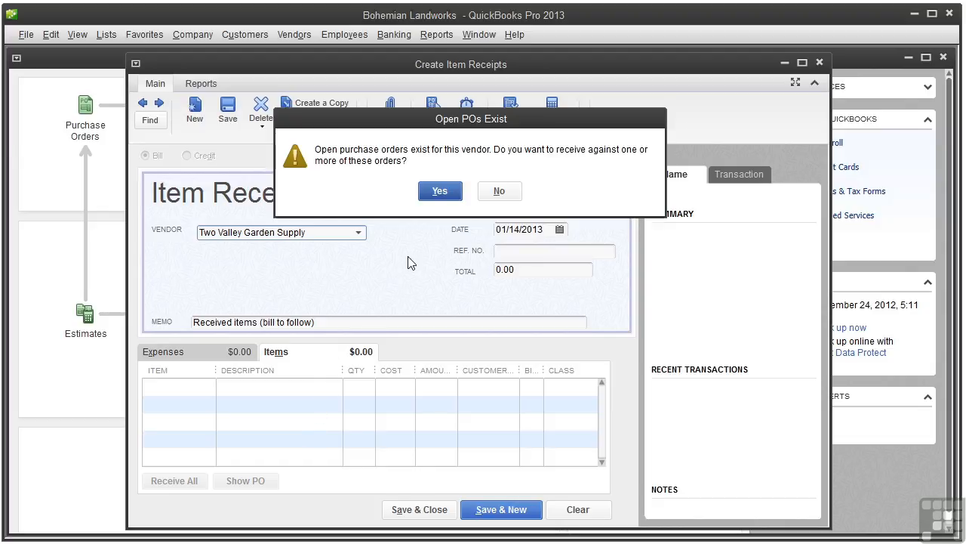
Step: Receive the items against purchase order 5 dated 01/01/2013, then save and close the item receipt
{"action": "left_click", "coordinate": [438, 194]}
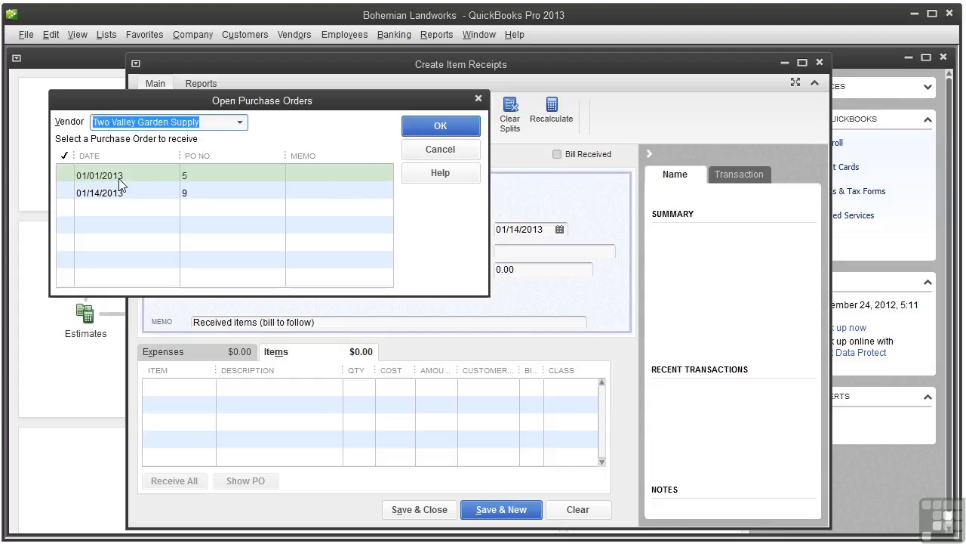
{"action": "left_click", "coordinate": [66, 175]}
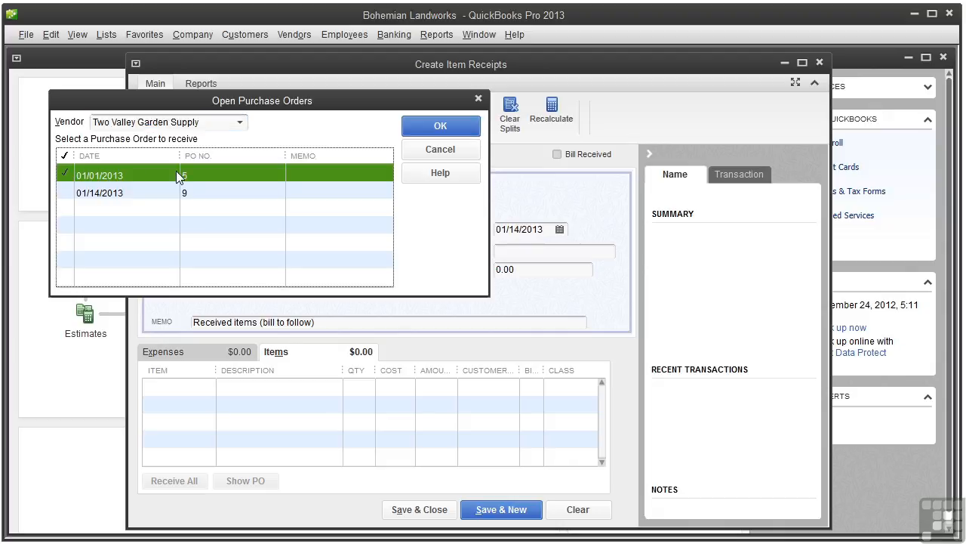
{"action": "left_click", "coordinate": [442, 127]}
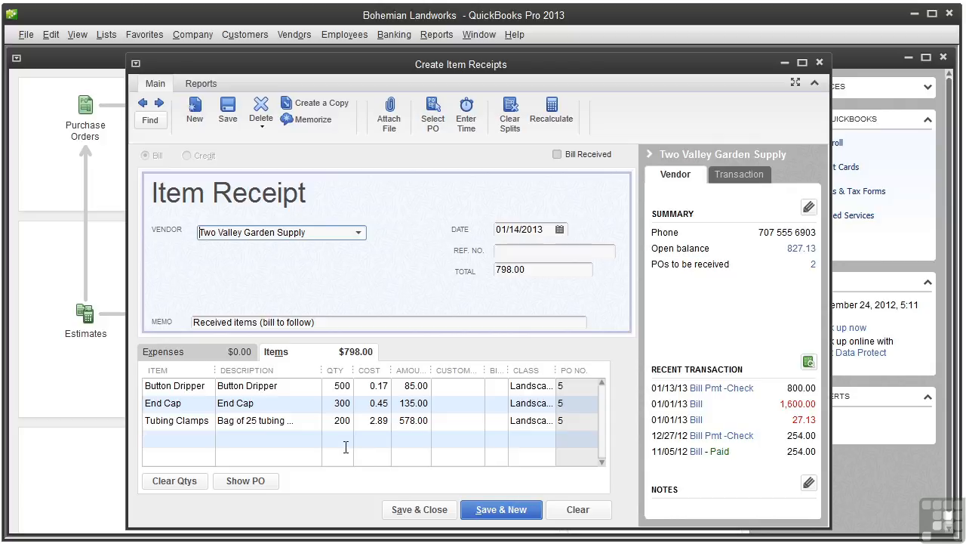
{"action": "left_click", "coordinate": [411, 513]}
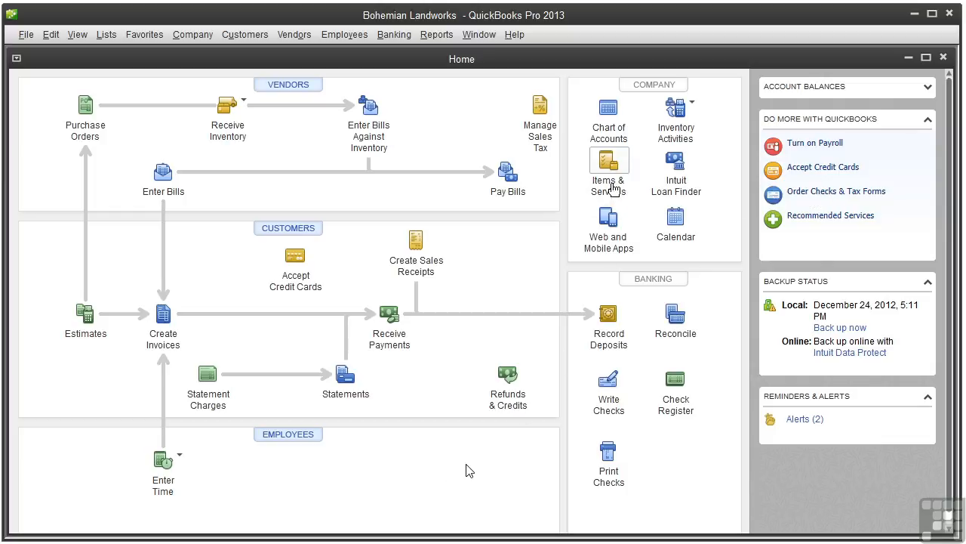
Step: Check the quantities on hand of inventory parts such as Button Dripper, Drip Tubing and End Cap in the item list
{"action": "left_click", "coordinate": [613, 189]}
{"action": "left_click", "coordinate": [450, 282]}
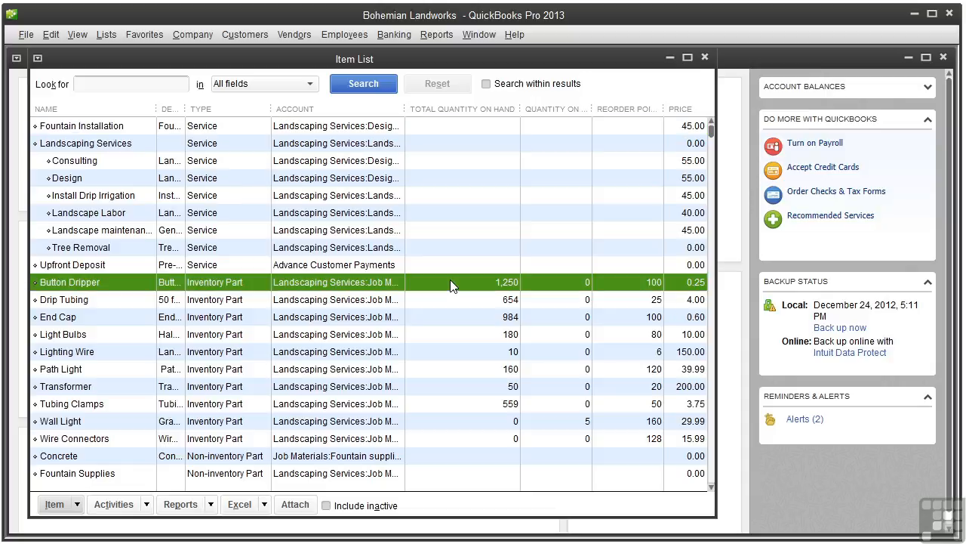
{"action": "left_click", "coordinate": [454, 300]}
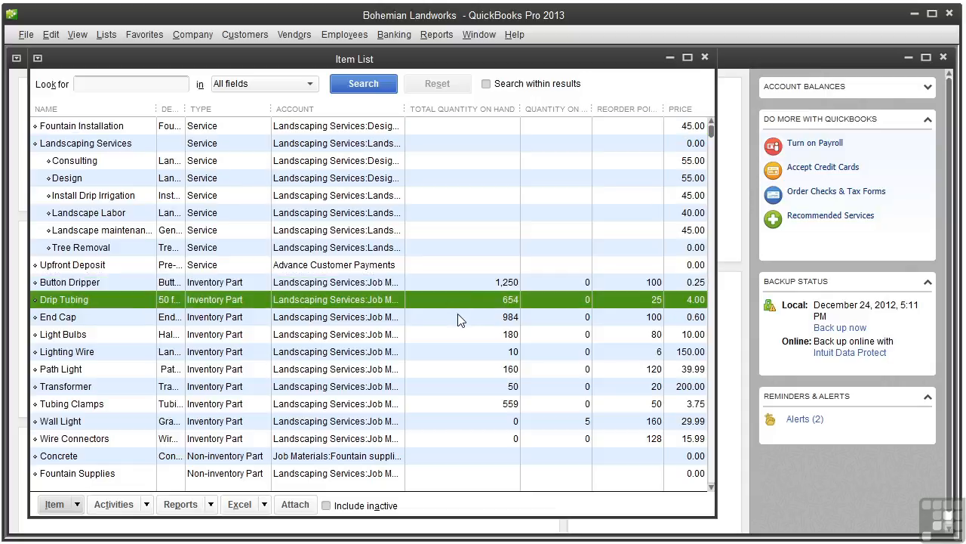
{"action": "left_click", "coordinate": [459, 317]}
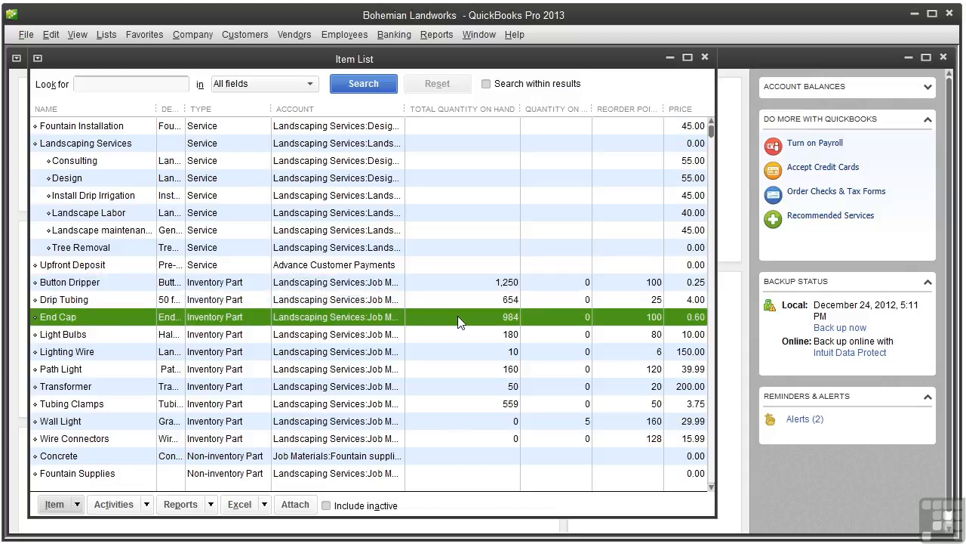
{"action": "left_click", "coordinate": [705, 58]}
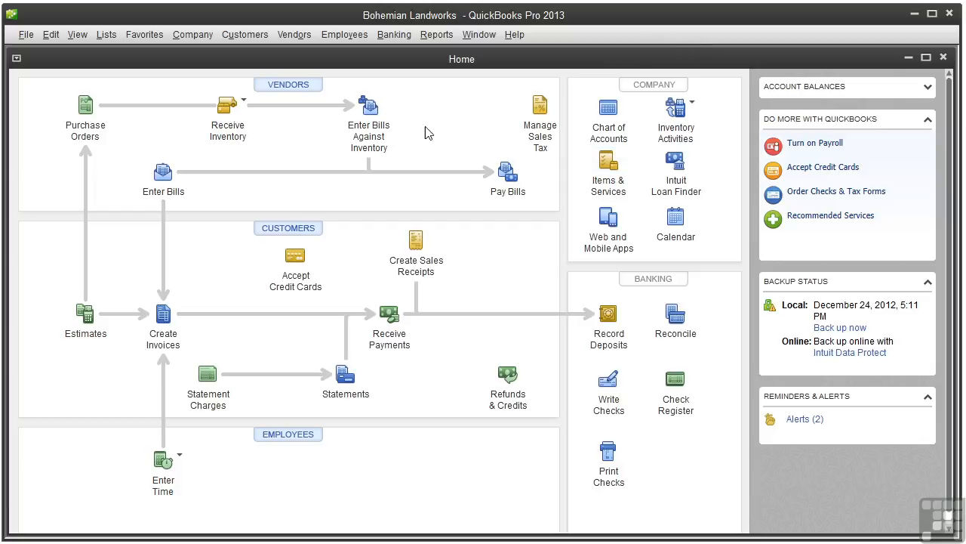
Step: Enter a bill against Two Valley Garden Supply's 01/14/2013 item receipt, using the item receipt date as the bill date
{"action": "left_click", "coordinate": [372, 136]}
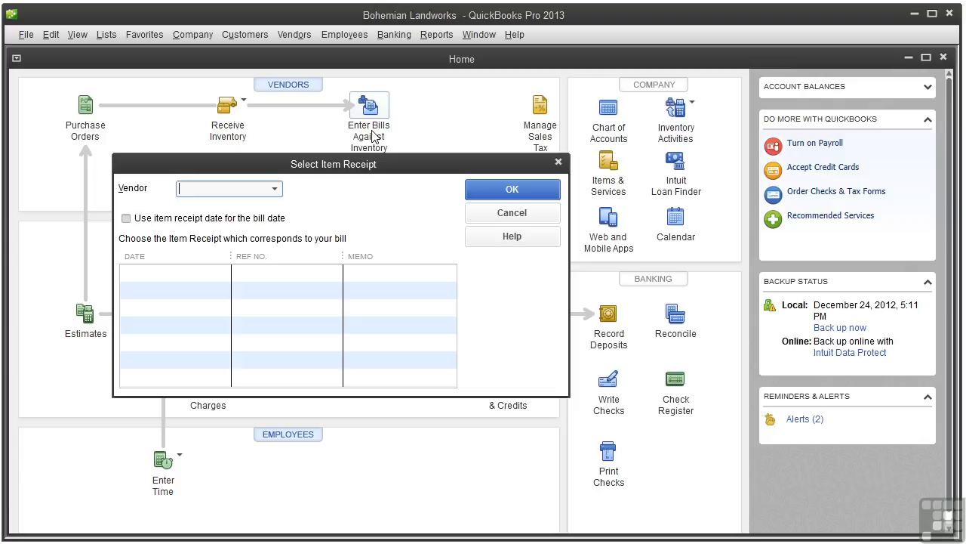
{"action": "left_click", "coordinate": [275, 189]}
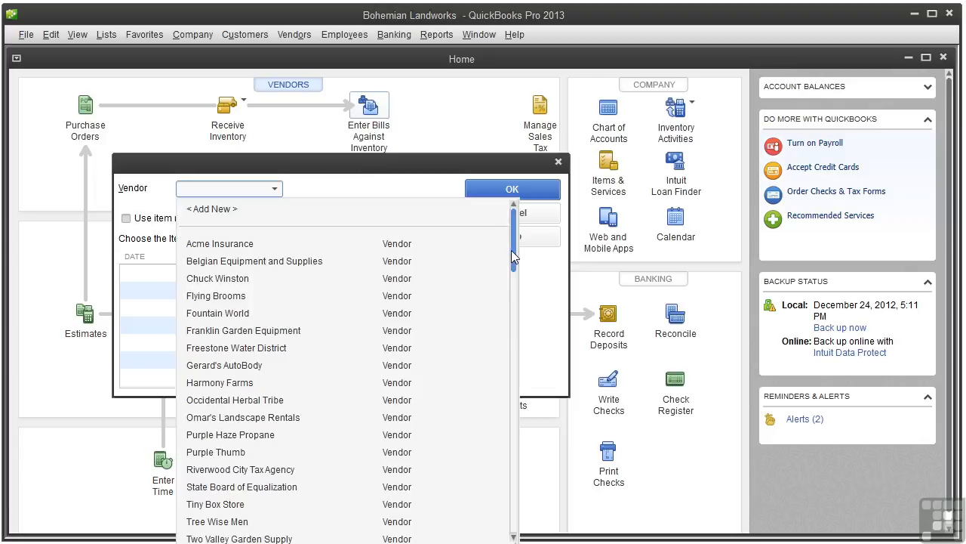
{"action": "scroll", "coordinate": [483, 453], "scroll_direction": "down", "scroll_amount": 1}
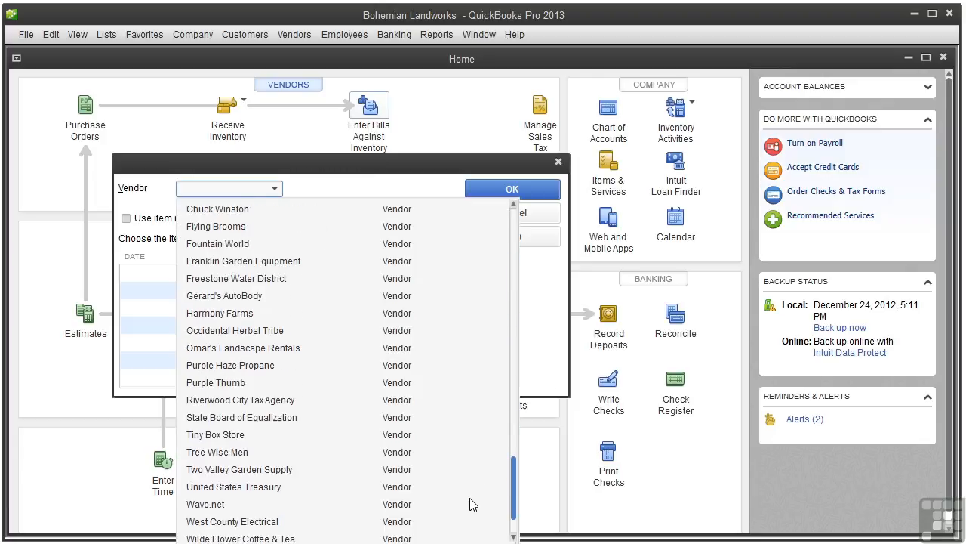
{"action": "left_click", "coordinate": [276, 469]}
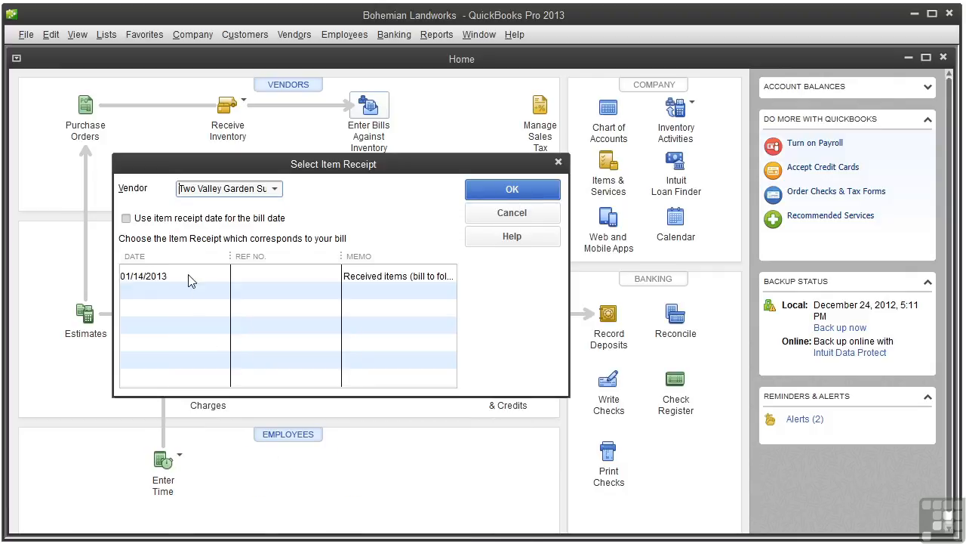
{"action": "left_click", "coordinate": [126, 219]}
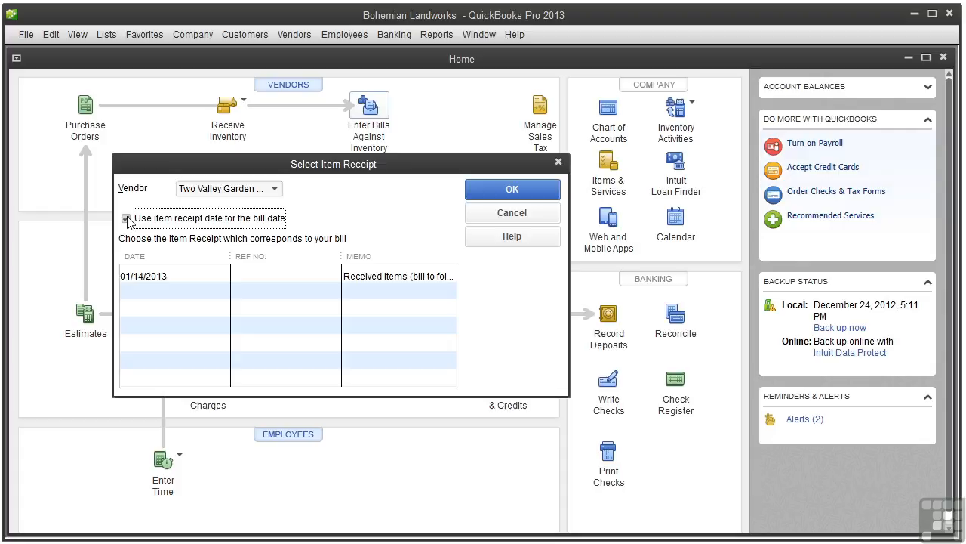
{"action": "left_click", "coordinate": [209, 281]}
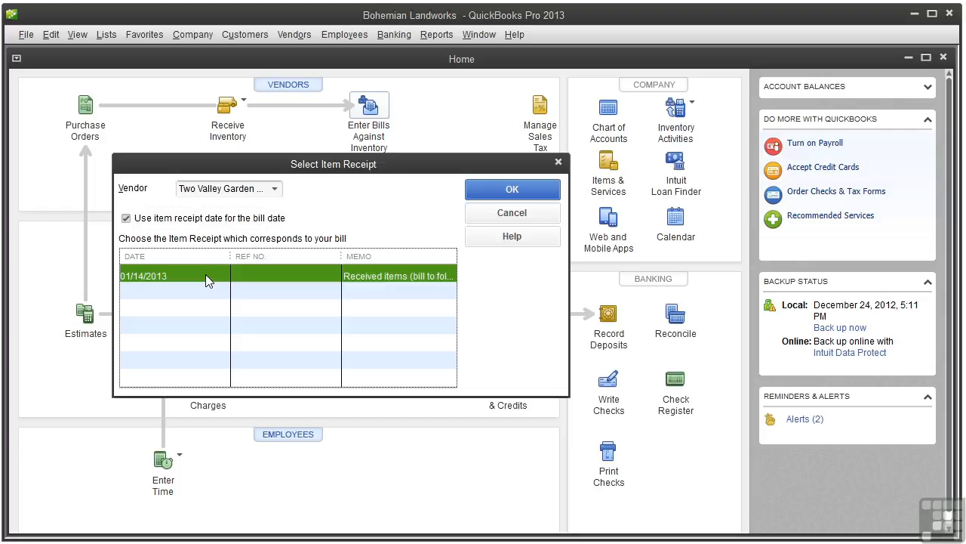
{"action": "left_click", "coordinate": [511, 193]}
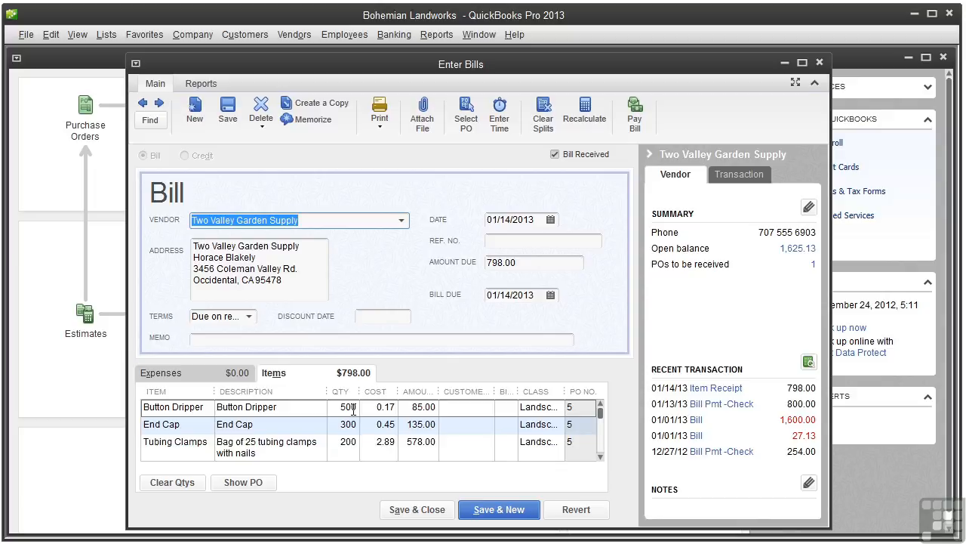
Step: Add a Postage and Delivery expense of 28.00 to the bill
{"action": "left_click", "coordinate": [198, 373]}
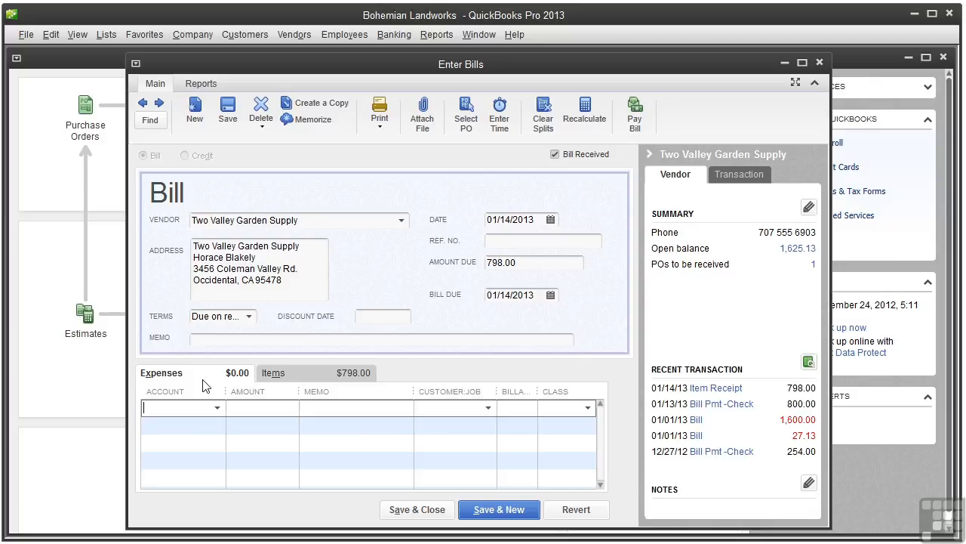
{"action": "left_click", "coordinate": [216, 407]}
{"action": "left_click_drag", "start_coordinate": [549, 299], "coordinate": [545, 360]}
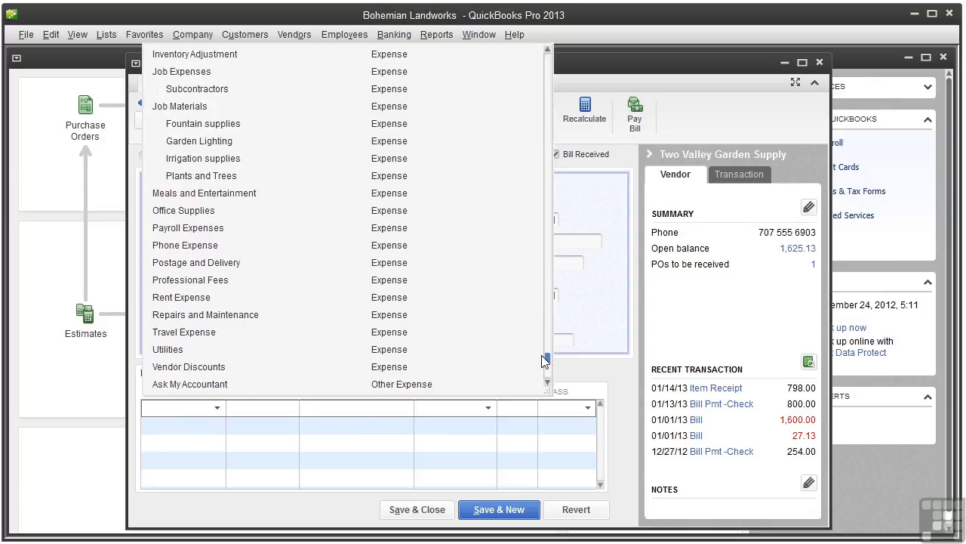
{"action": "left_click", "coordinate": [217, 264]}
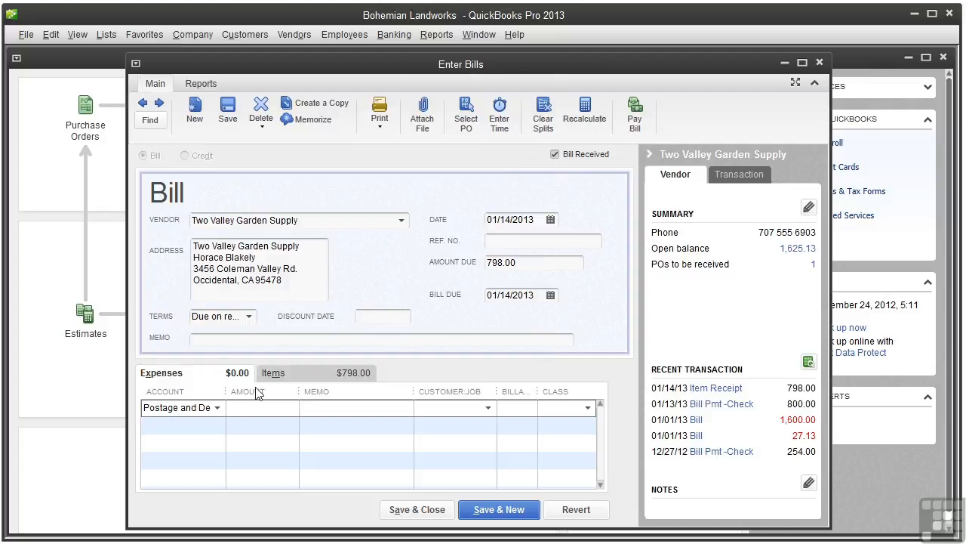
{"action": "left_click", "coordinate": [291, 410]}
{"action": "type", "text": "28.00"}
{"action": "key", "text": "Tab"}
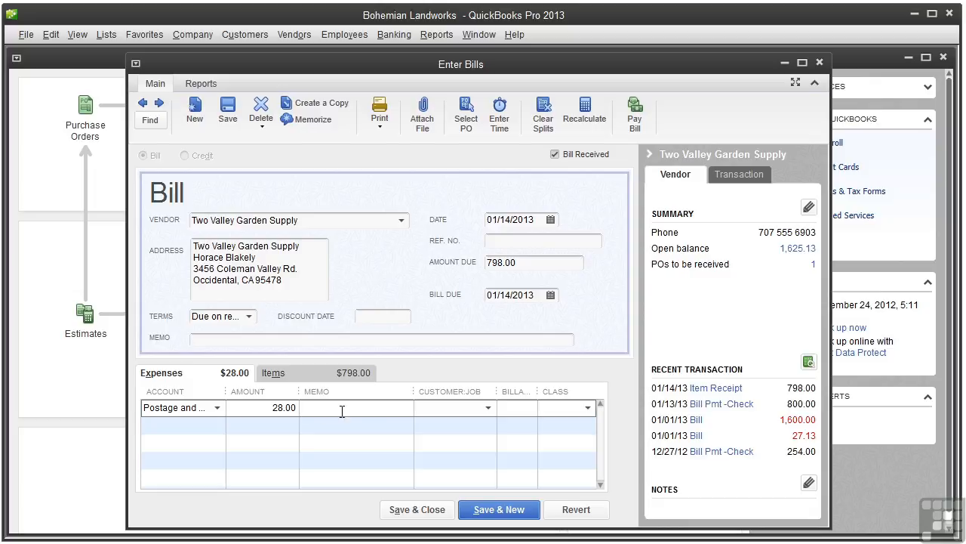
Step: Recalculate the bill's amount due, then save and close the bill, accepting the change to the linked transaction
{"action": "left_click", "coordinate": [583, 113]}
{"action": "left_click", "coordinate": [523, 262]}
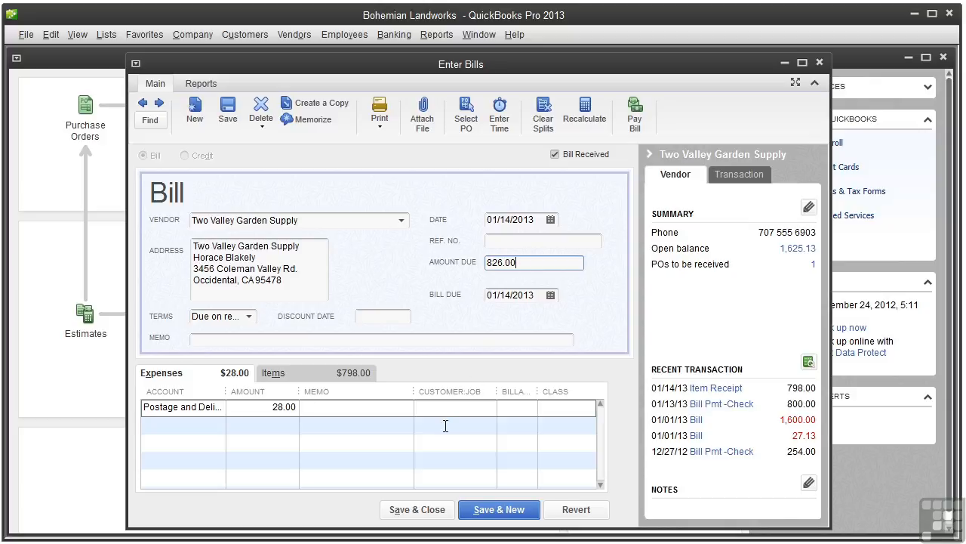
{"action": "left_click", "coordinate": [433, 511]}
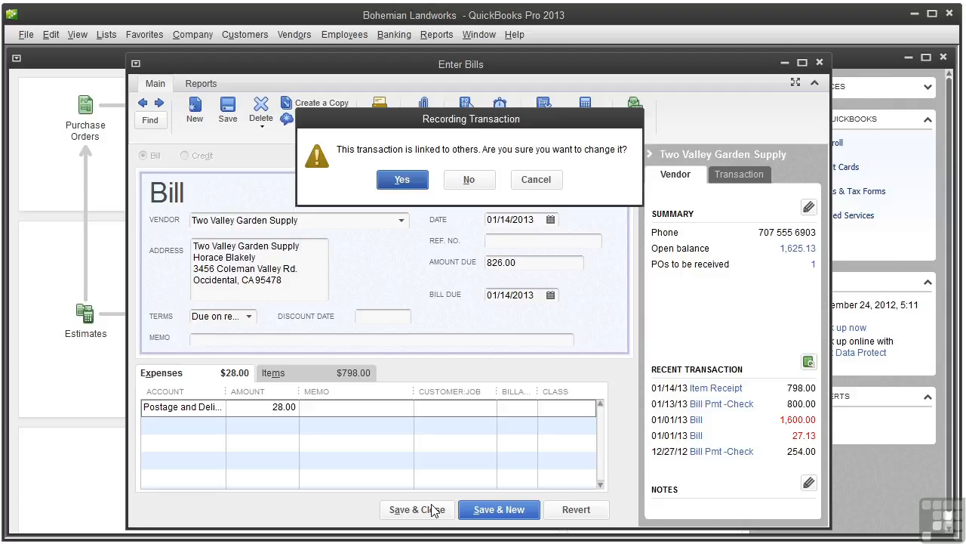
{"action": "left_click", "coordinate": [402, 181]}
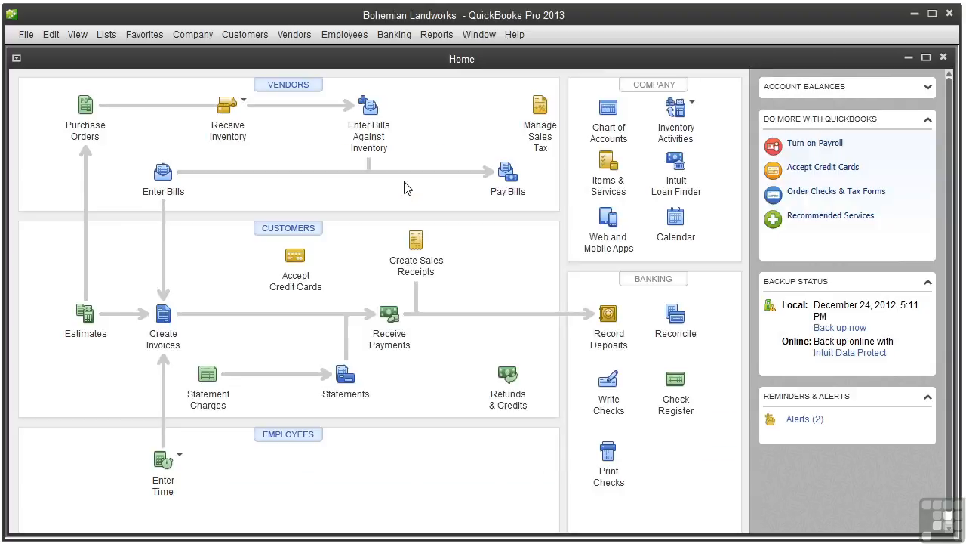